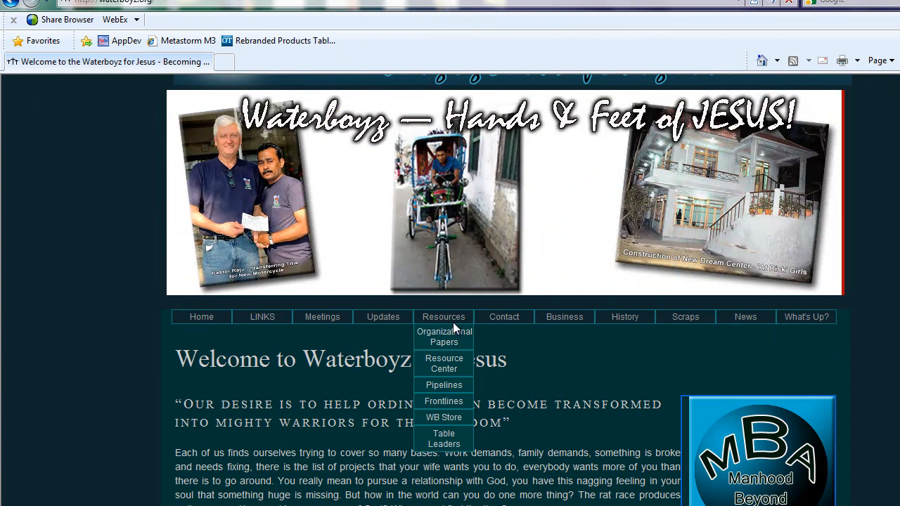
Step: Open the Table Leaders page from the Resources menu and fill in the sign-in username and password
click(450, 437)
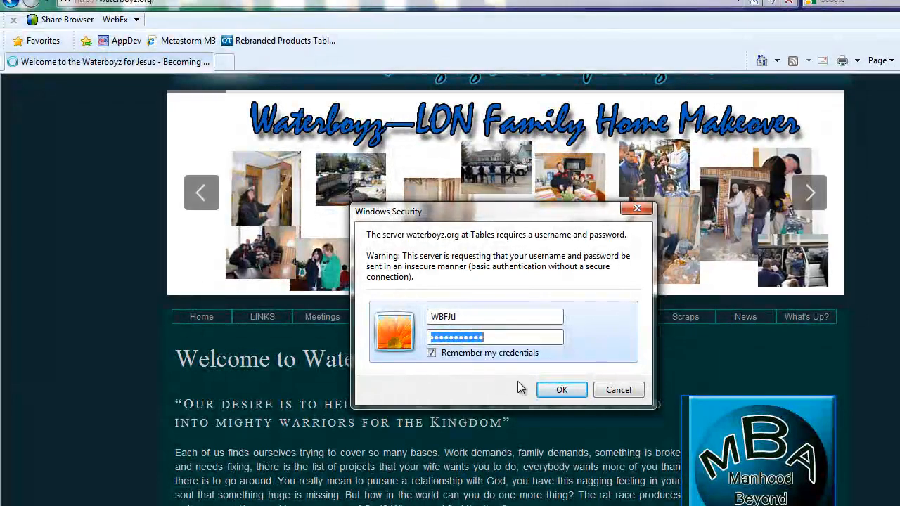
Step: Confirm the sign-in and go to the Weekly Table Report form
click(553, 391)
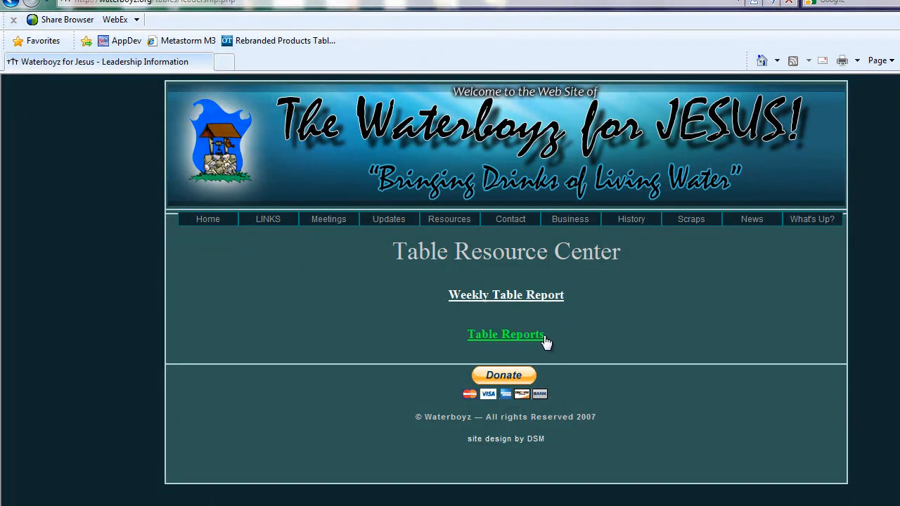
click(529, 301)
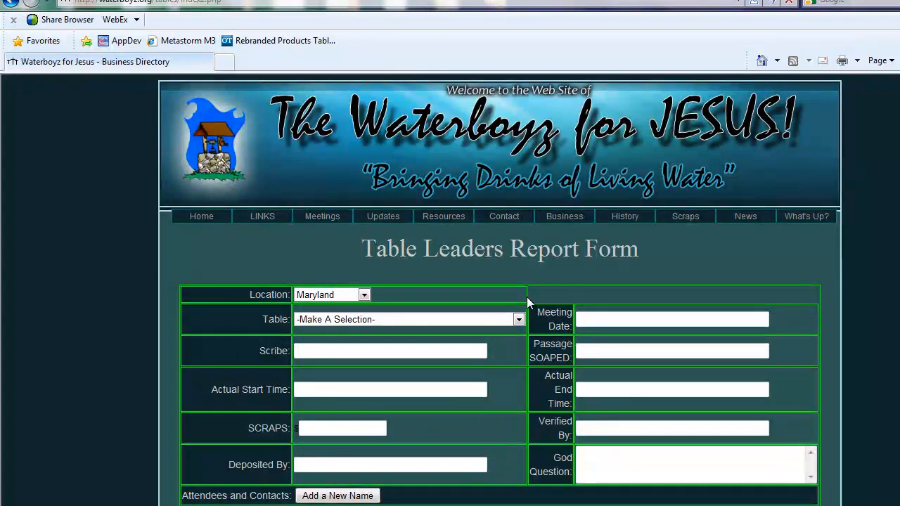
Step: Set the report's Location to Colorado and its Table to ***TestTable***
click(364, 295)
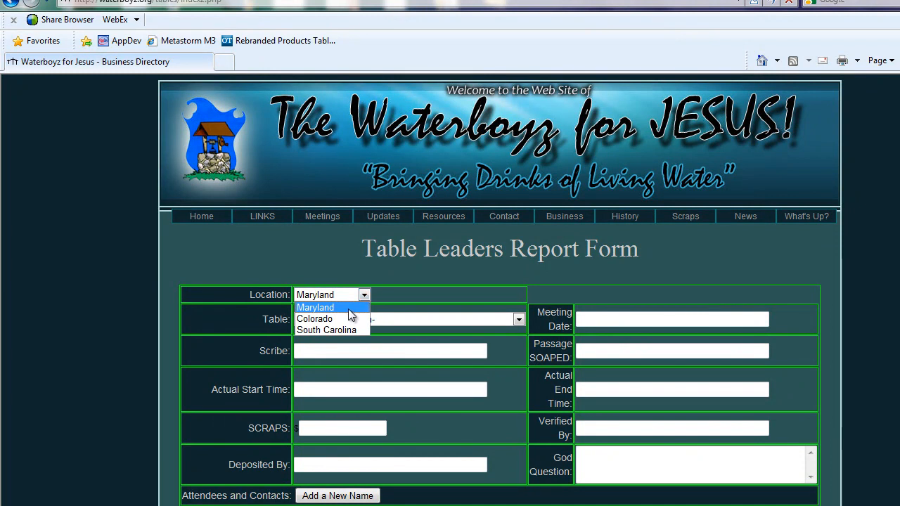
click(349, 319)
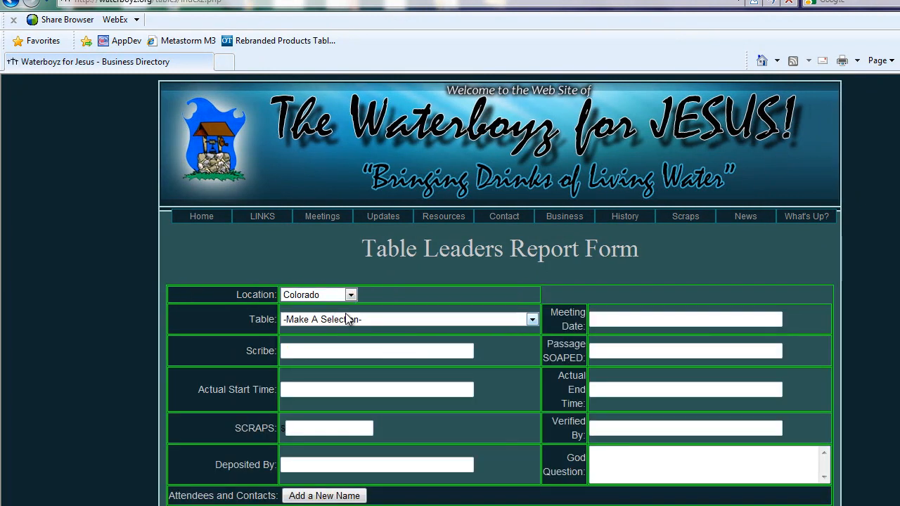
click(349, 319)
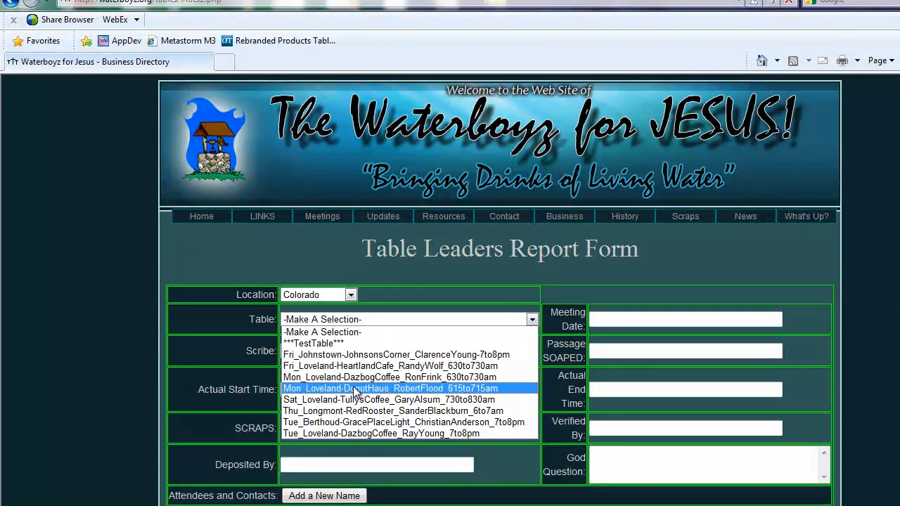
click(346, 344)
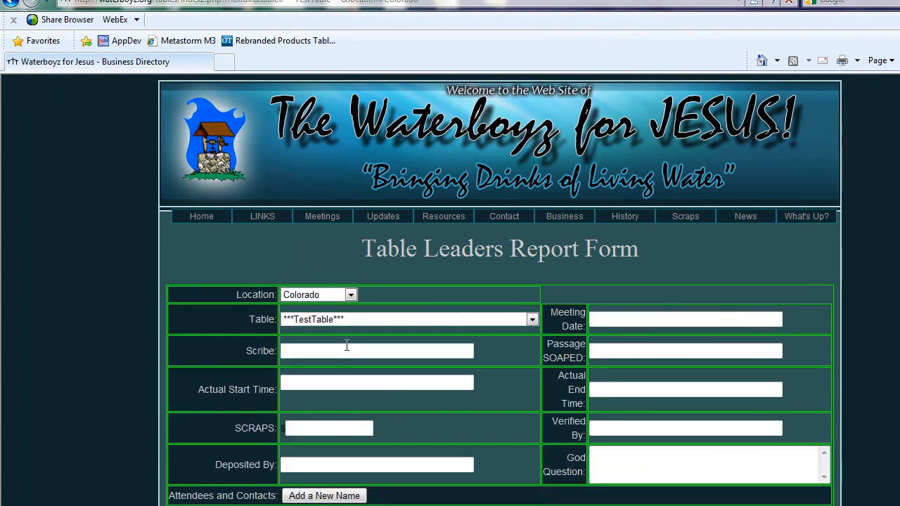
click(625, 320)
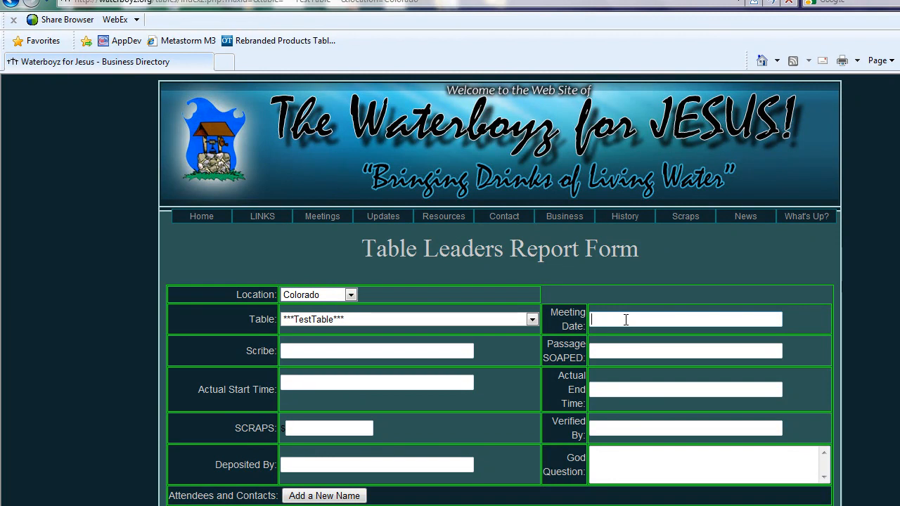
Step: Enter meeting date 02/12/2011, the scribe's name, passage Mark 6, and times 7:00am to 8:00am
text(02/12/)
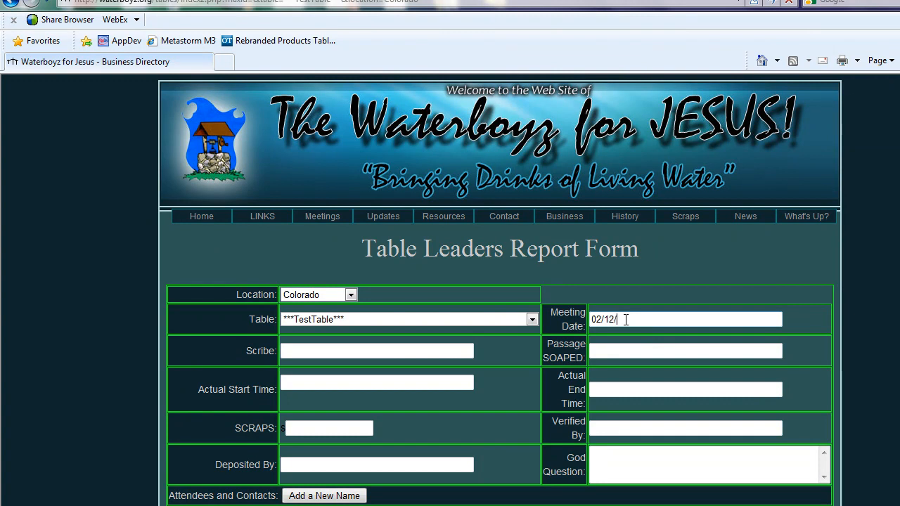
text(2011)
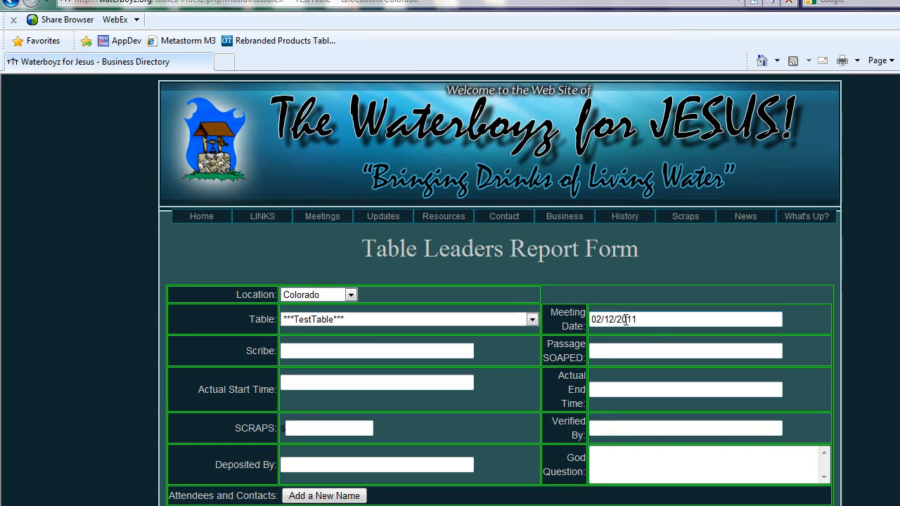
click(455, 349)
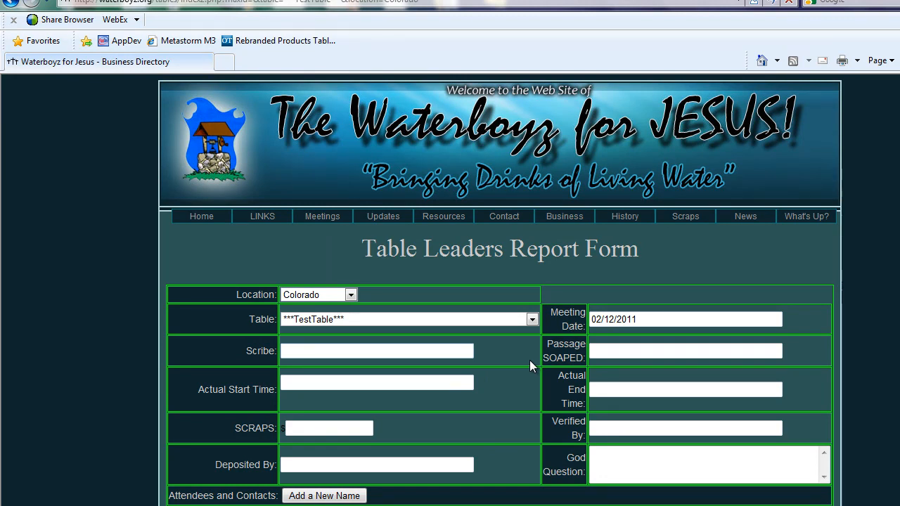
text(John Doe)
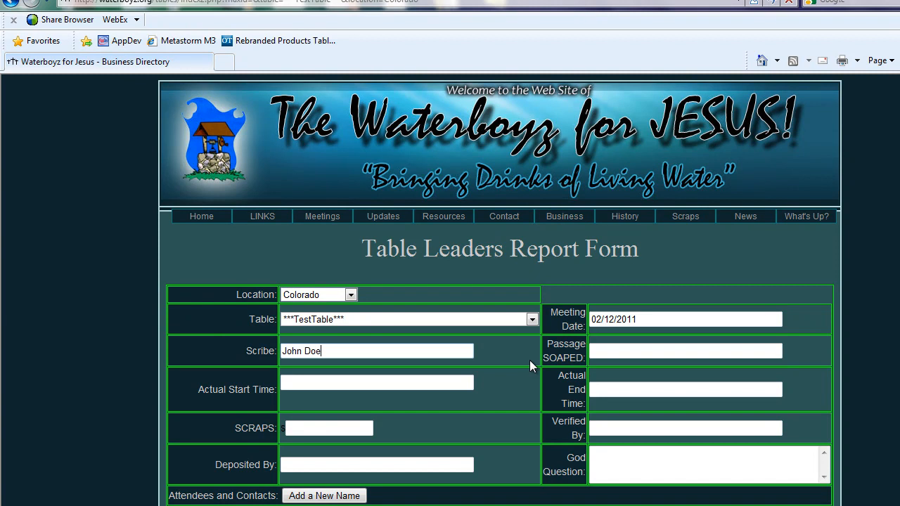
click(618, 349)
text(Mark 6)
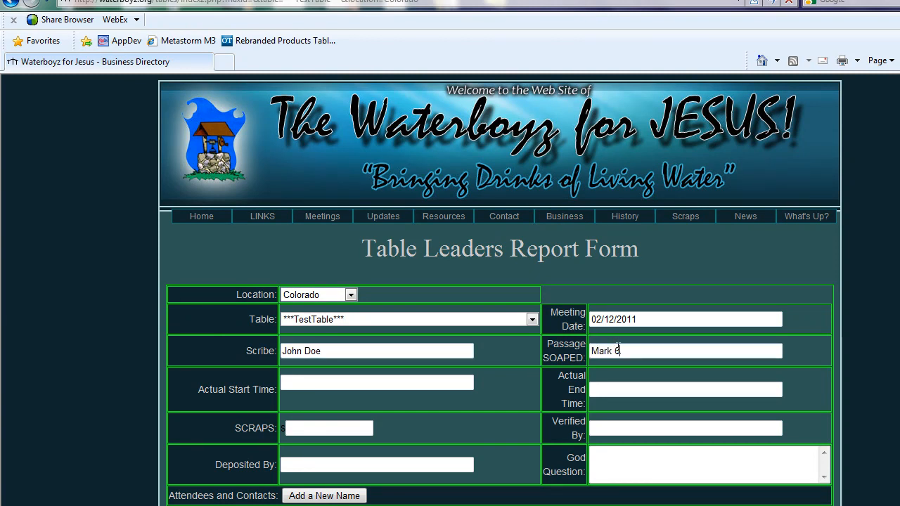
click(469, 382)
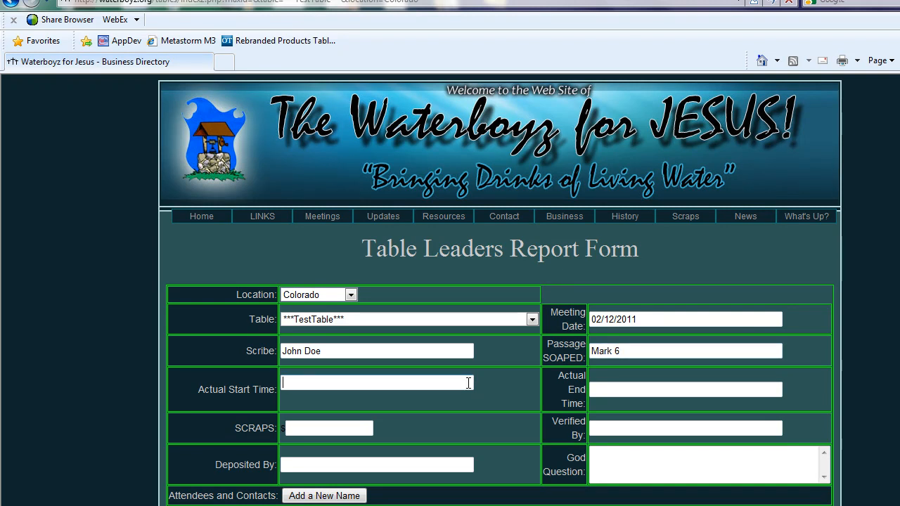
text(7)
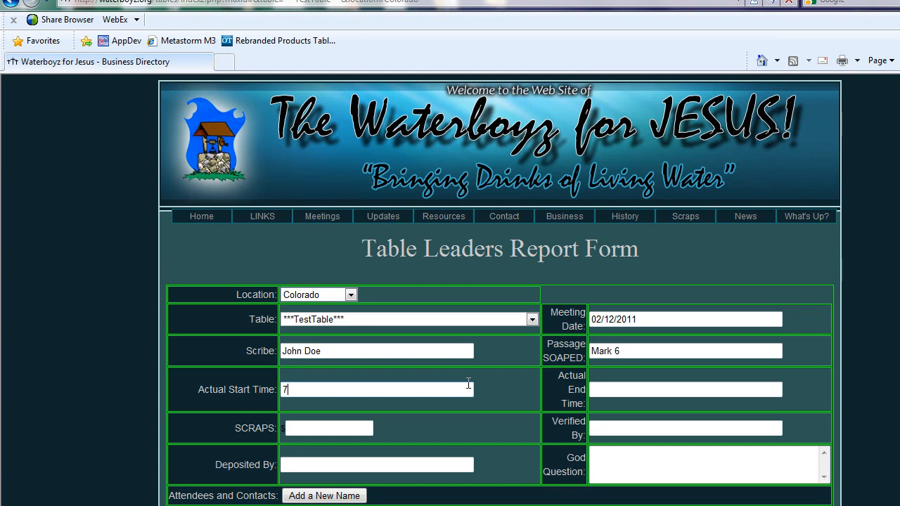
text(:00am)
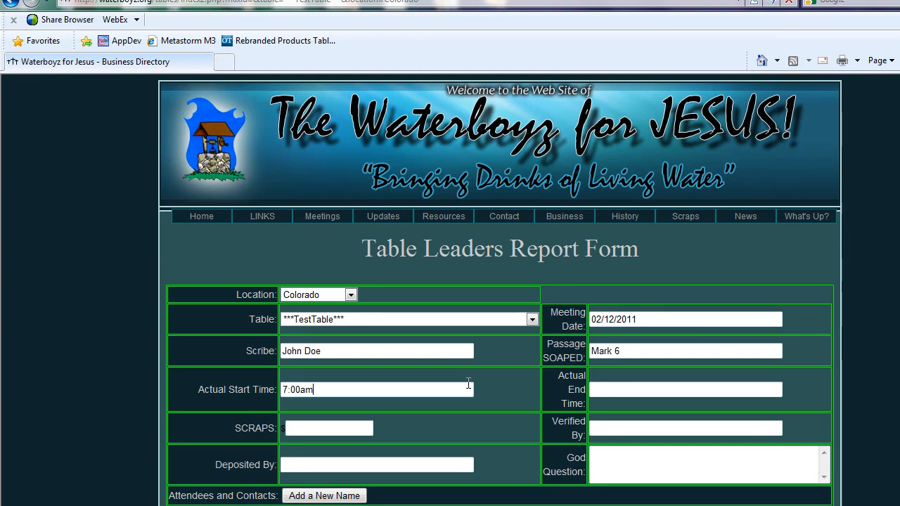
click(617, 389)
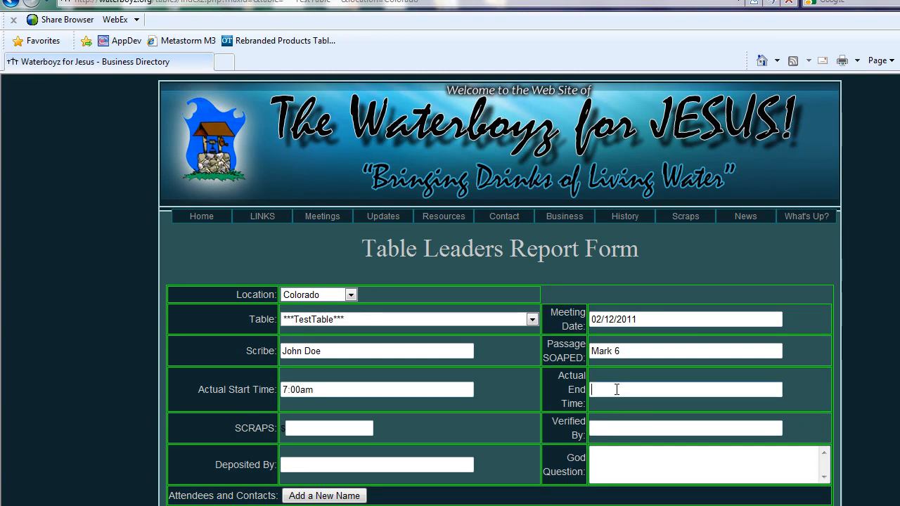
text(8:00am)
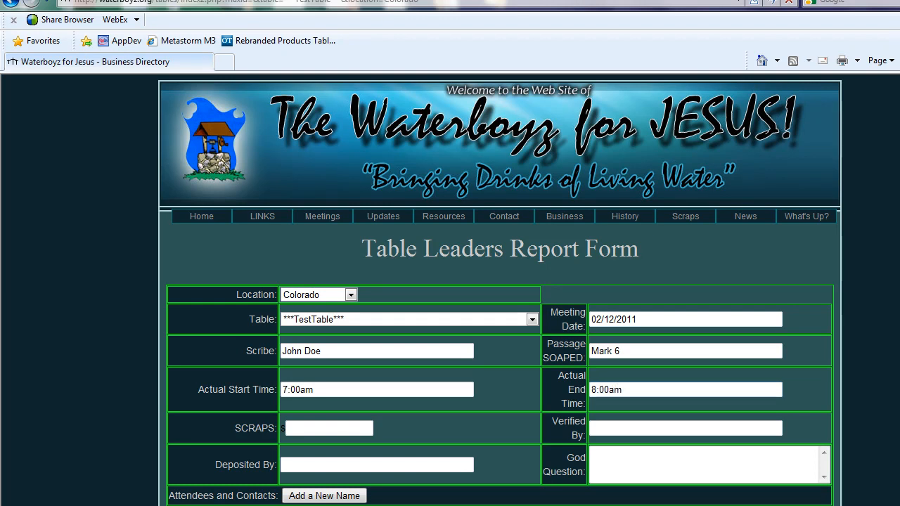
scroll(500, 290, down, 3)
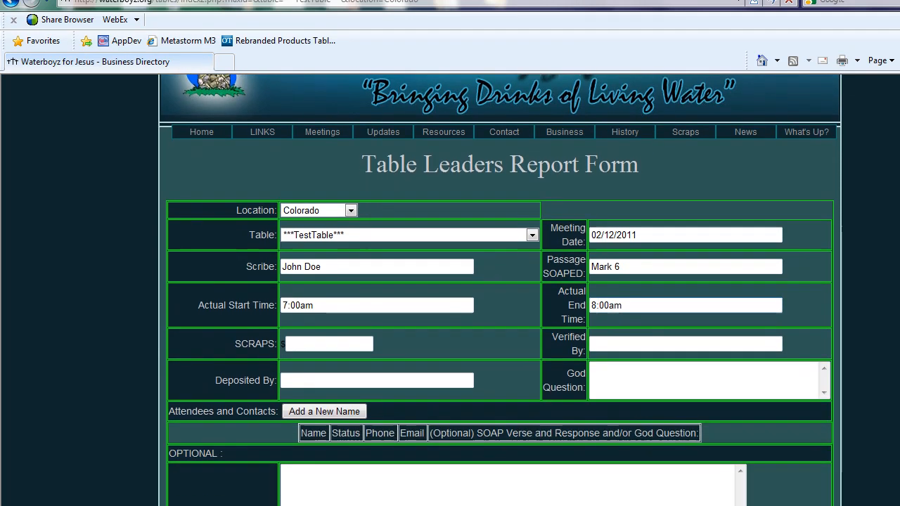
Step: Enter SCRAPS amount 15 and the names of who verified and who deposited it
click(368, 327)
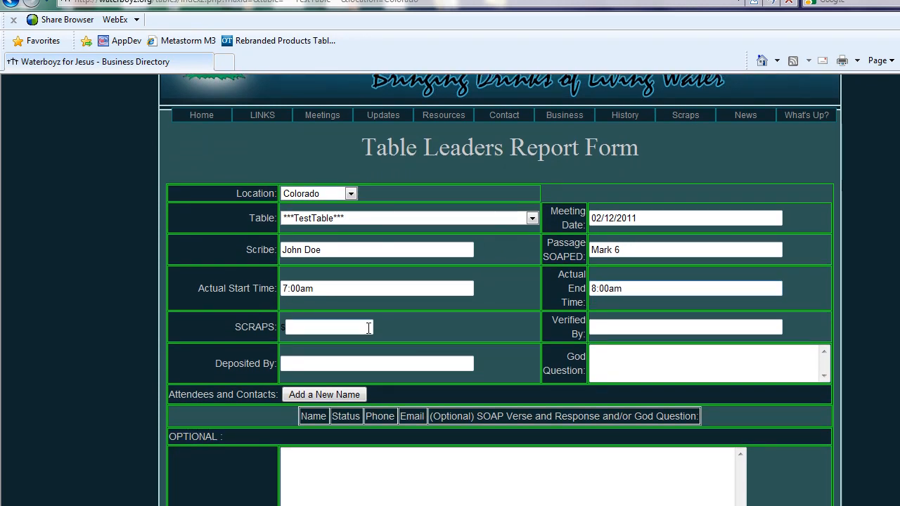
text(15)
click(599, 325)
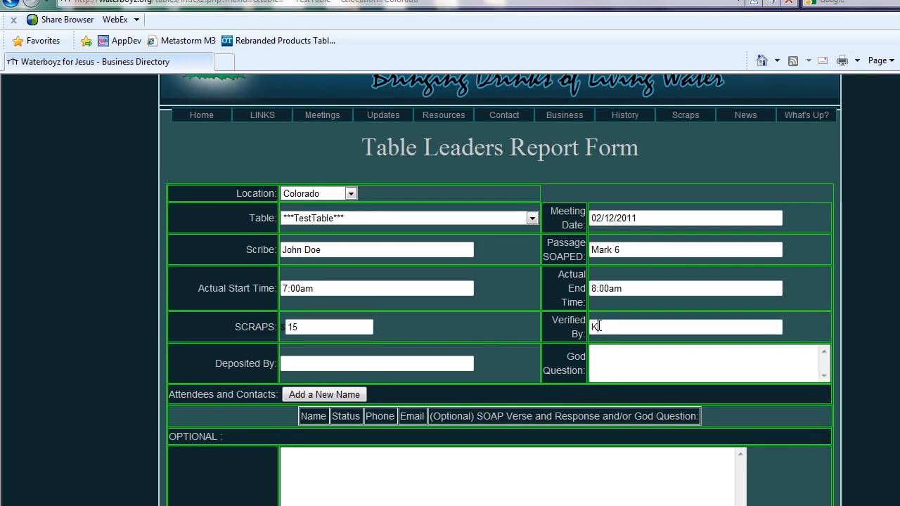
click(412, 363)
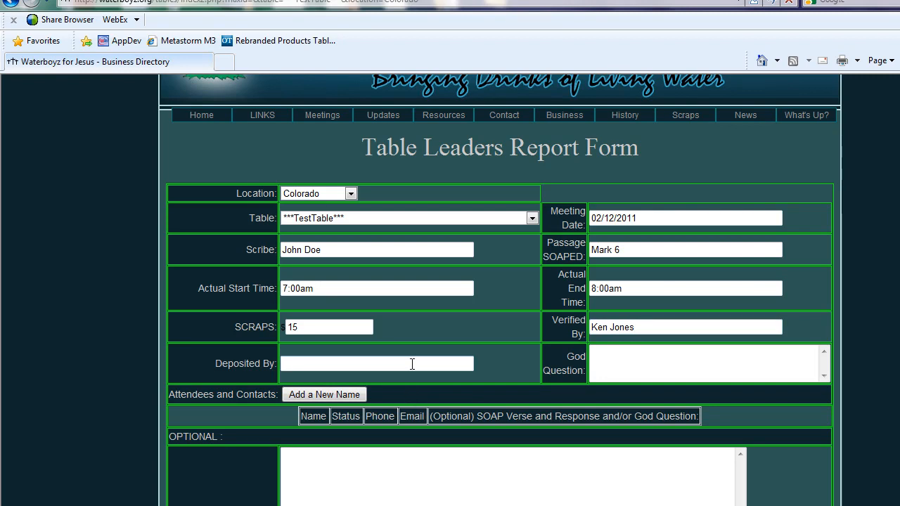
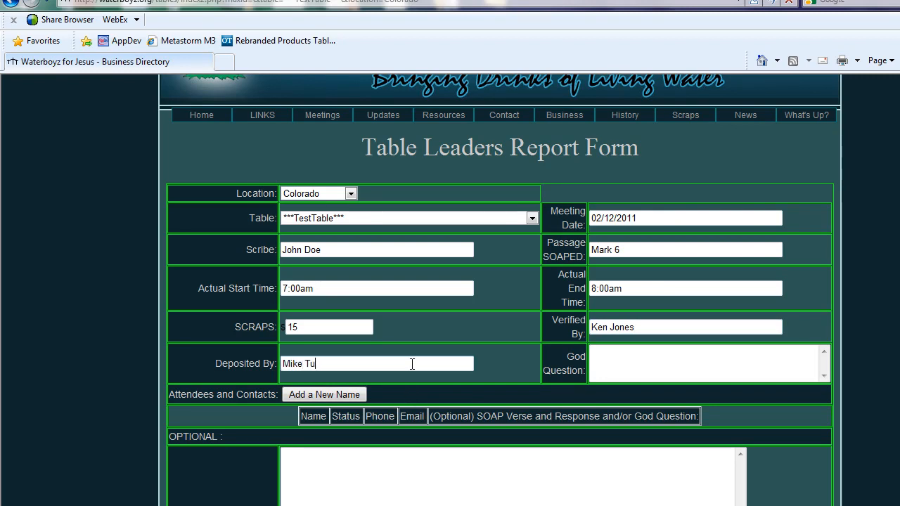
Step: Enter the God Question 'What did you say to your wife this week that God would not have said to her?'
click(646, 354)
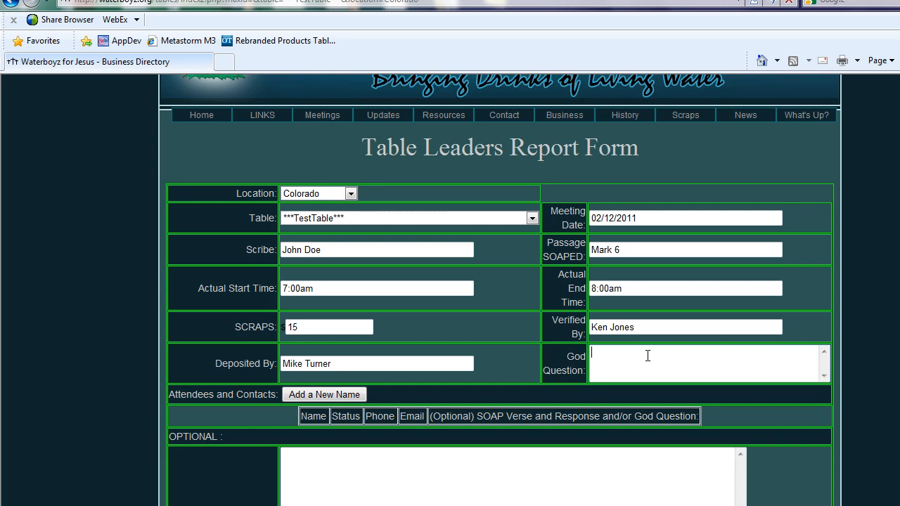
text(What did you say )
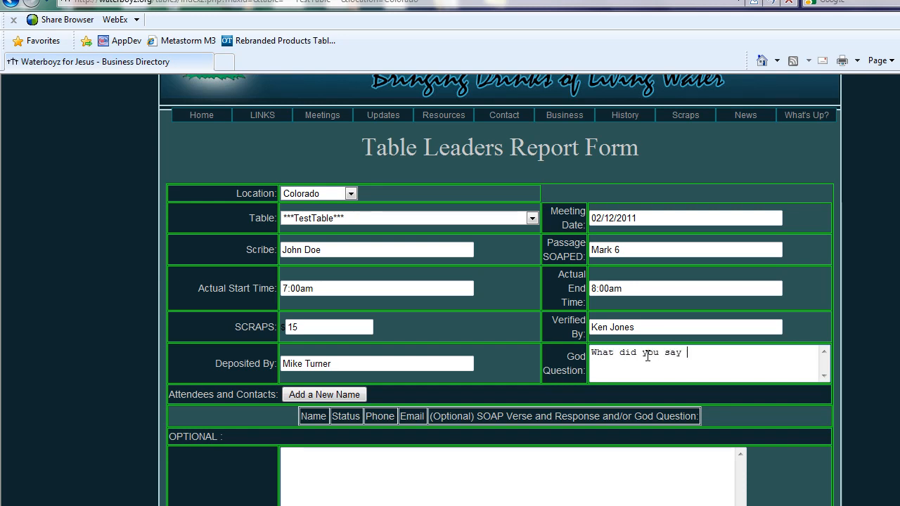
text(to your wife this week)
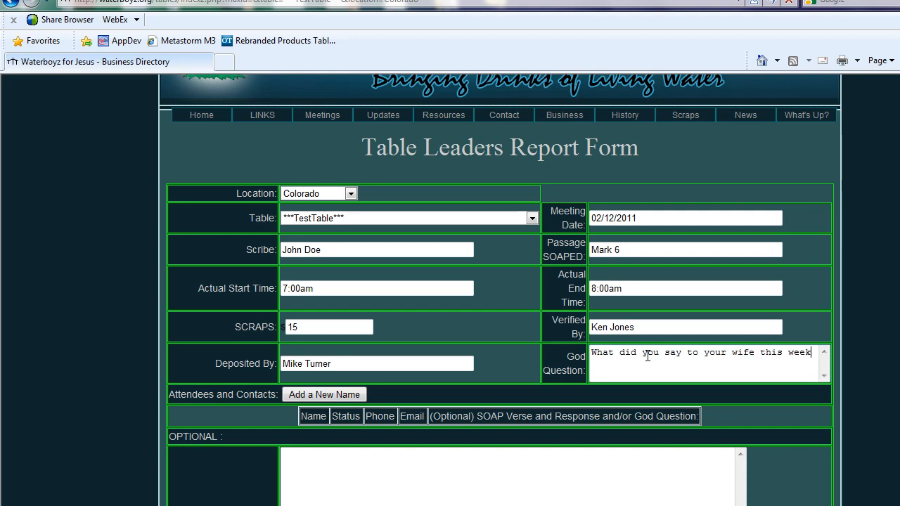
text( that God would not have said to her?)
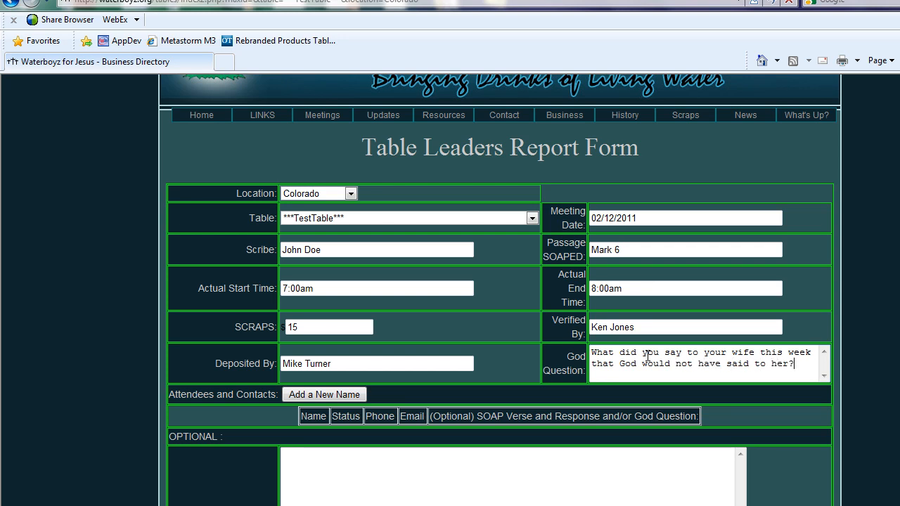
scroll(500, 289, down, 3)
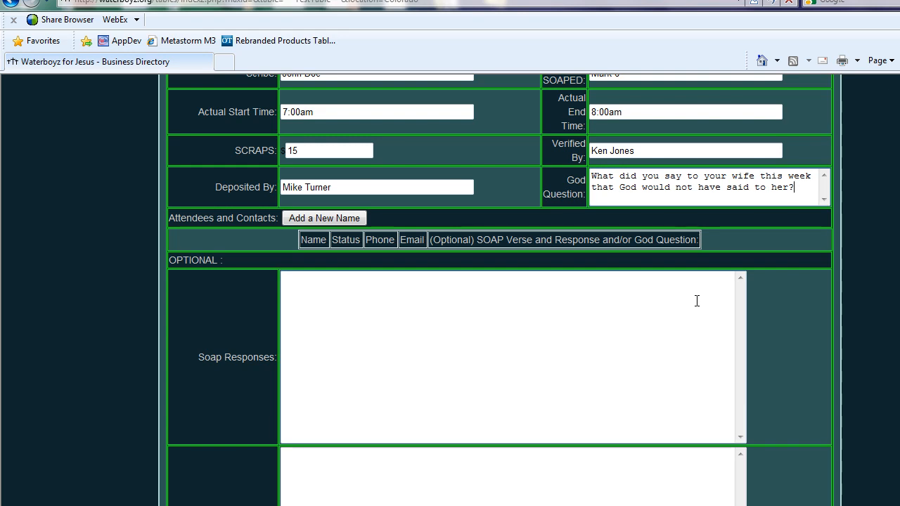
Step: Add the first attendee with their name, Present status, phone number and e-mail address
click(343, 218)
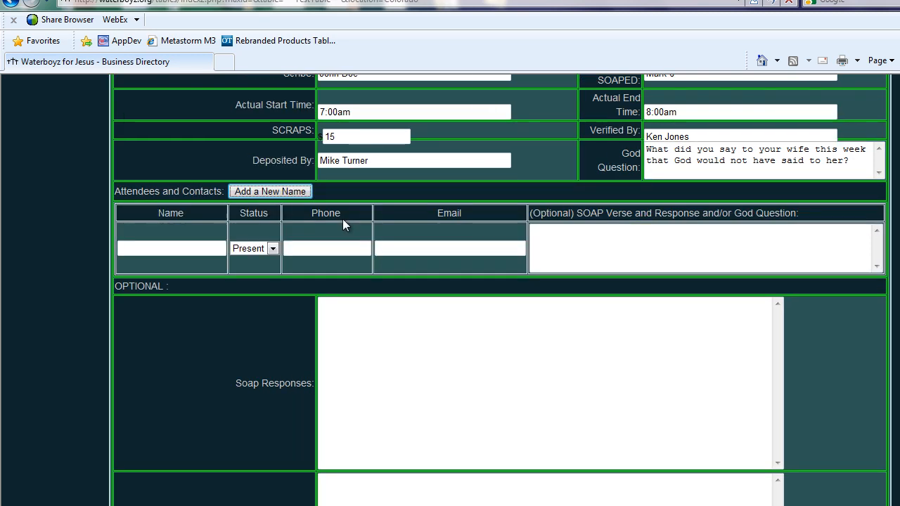
click(188, 251)
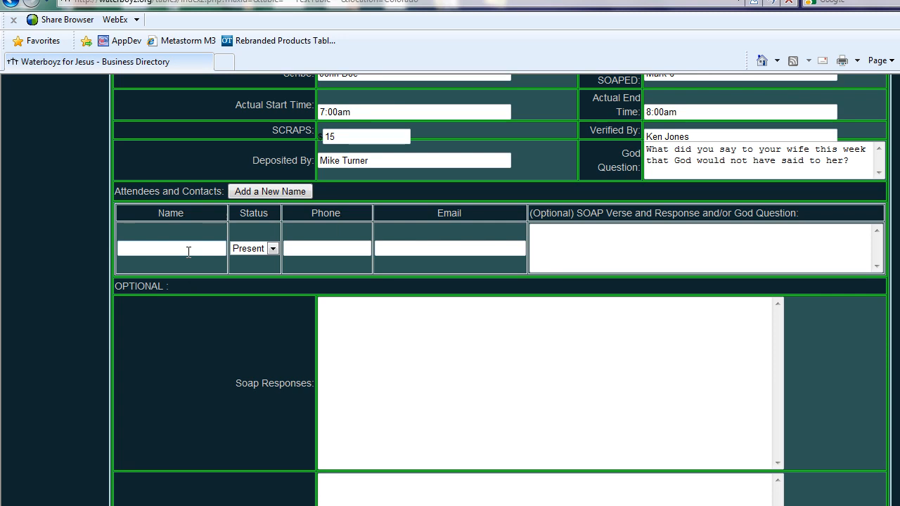
click(272, 248)
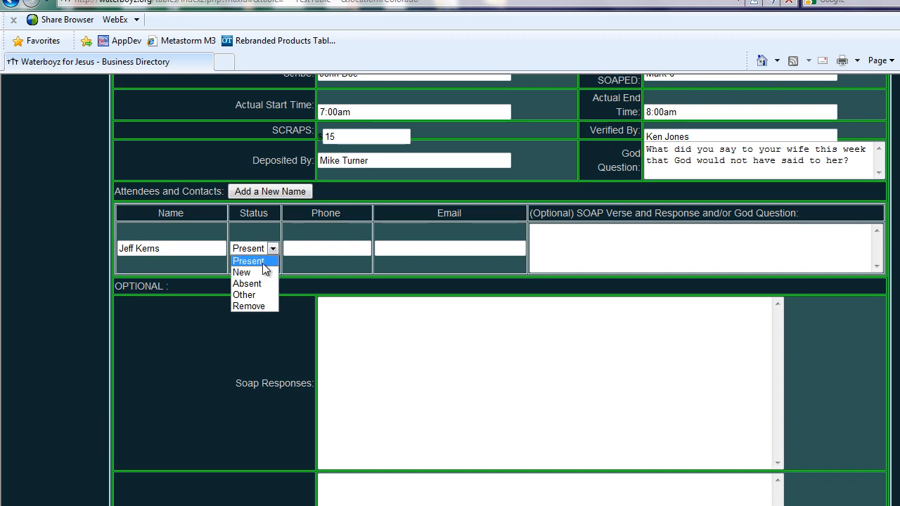
click(315, 250)
text(111-111-1111)
key(Tab)
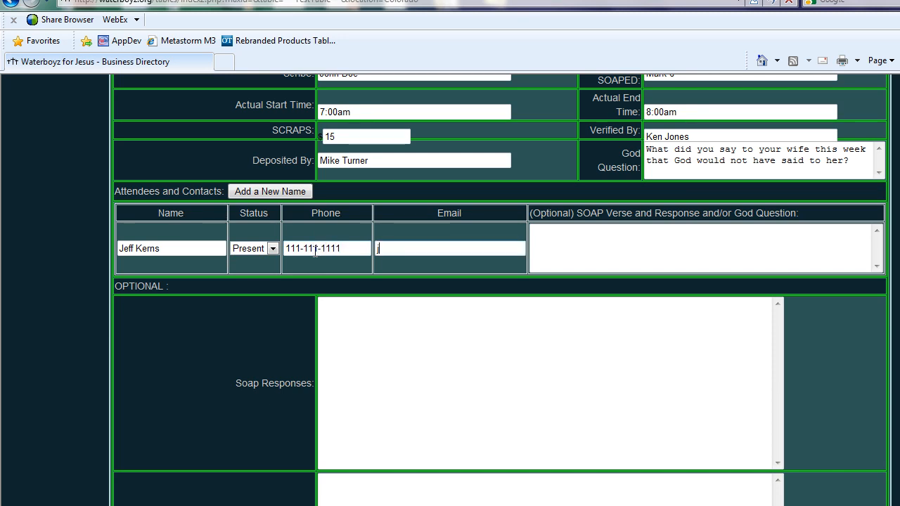
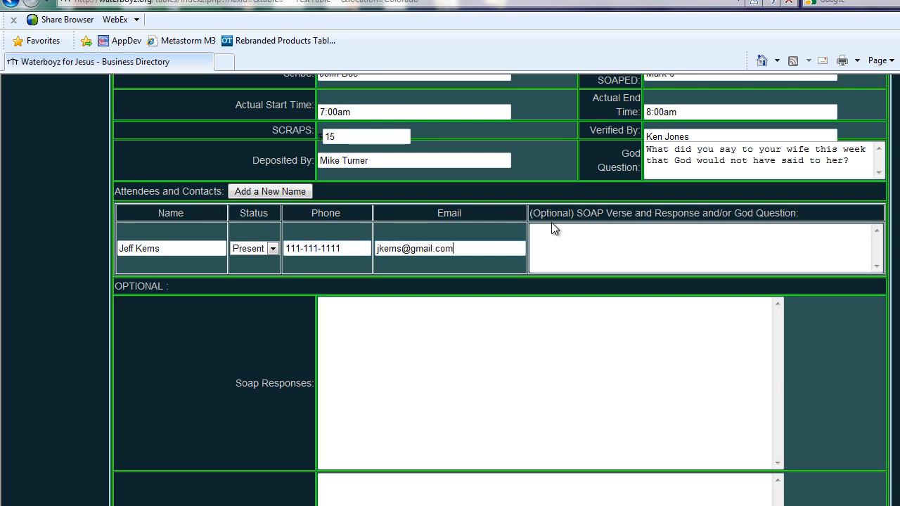
click(553, 229)
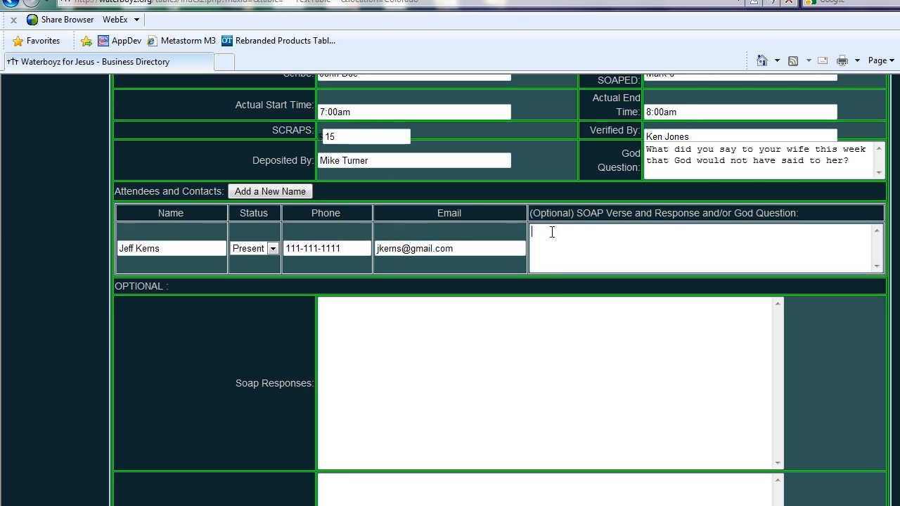
Step: Add a second attendee row with the attendee's name and status left at Present
click(289, 192)
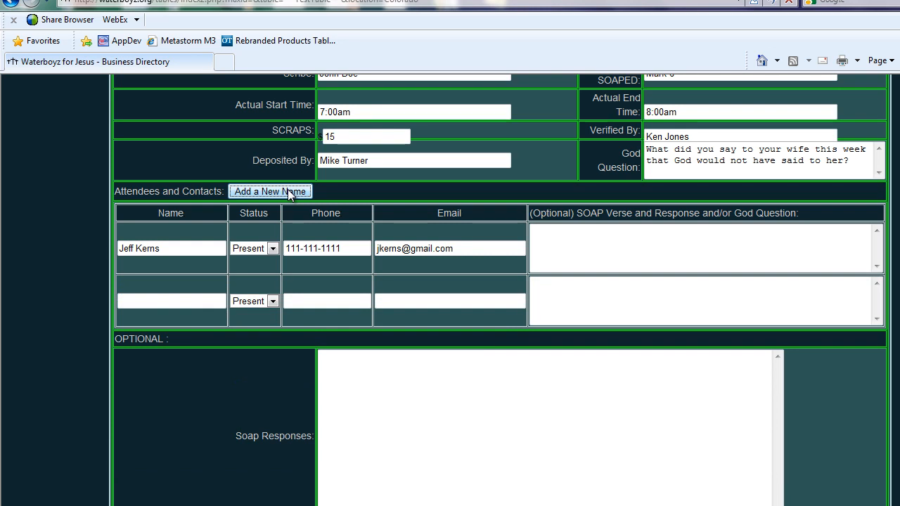
click(214, 300)
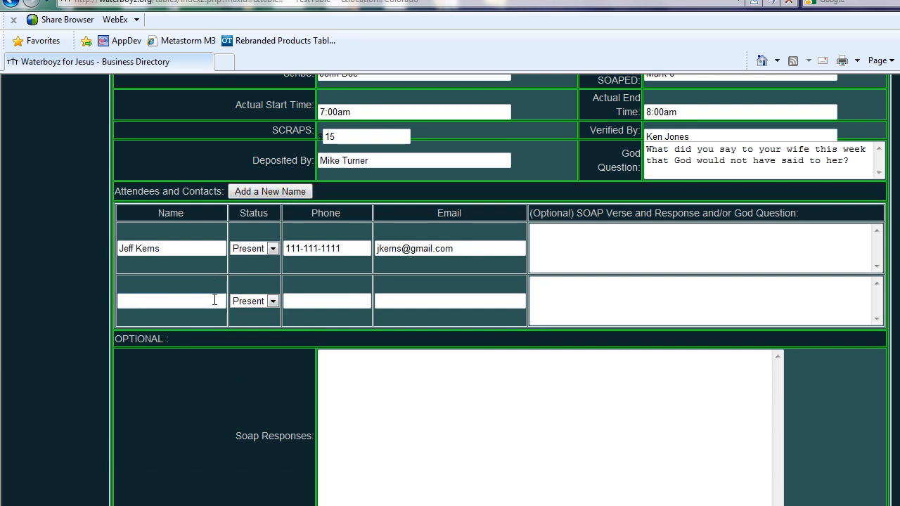
click(272, 300)
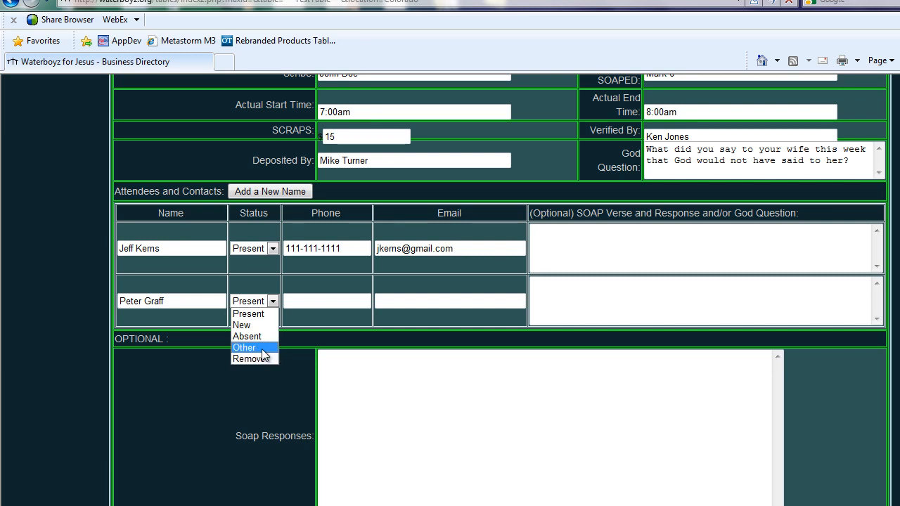
click(540, 295)
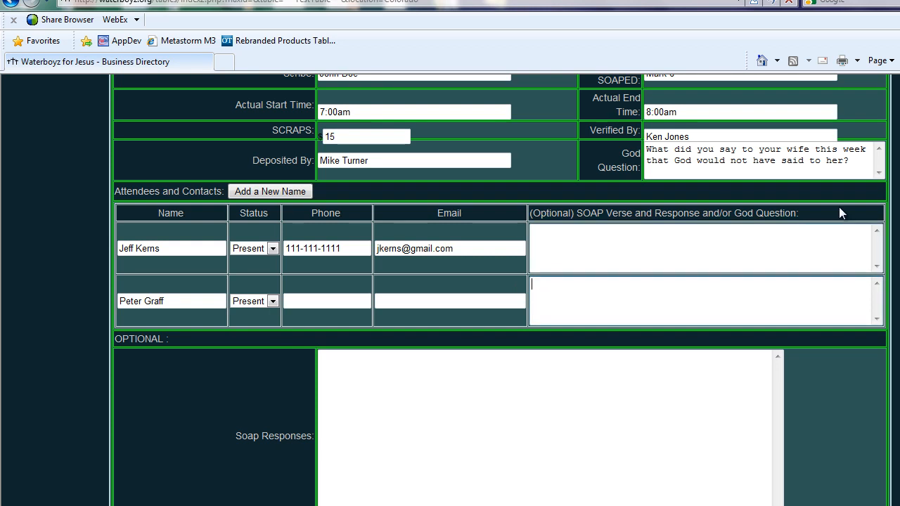
scroll(499, 281, down, 5)
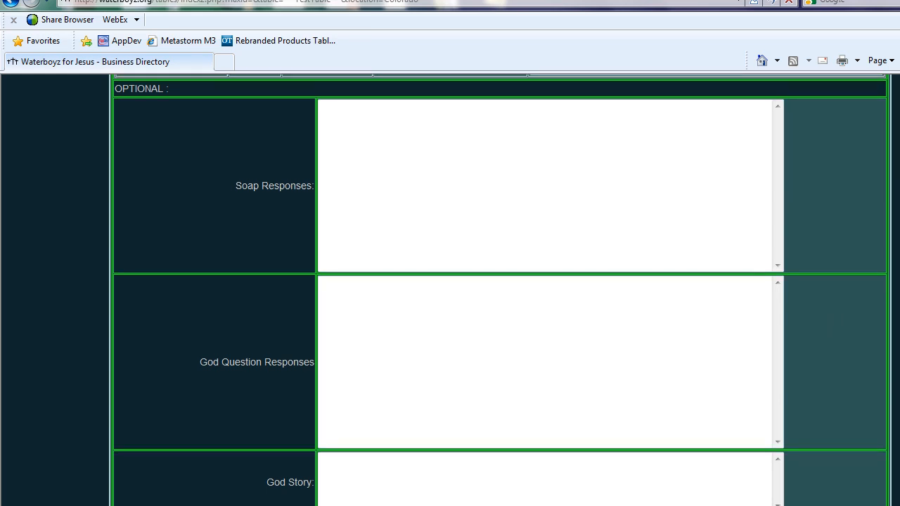
scroll(499, 281, down, 2)
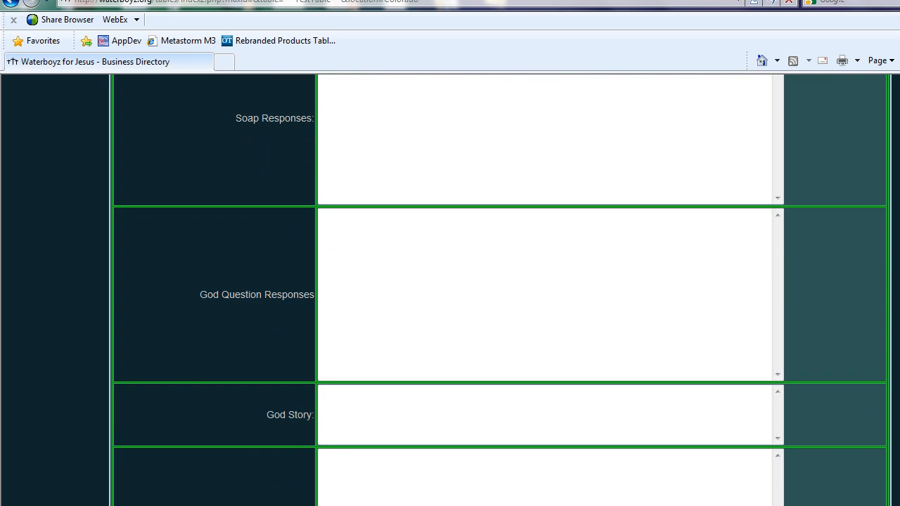
scroll(499, 281, down, 3)
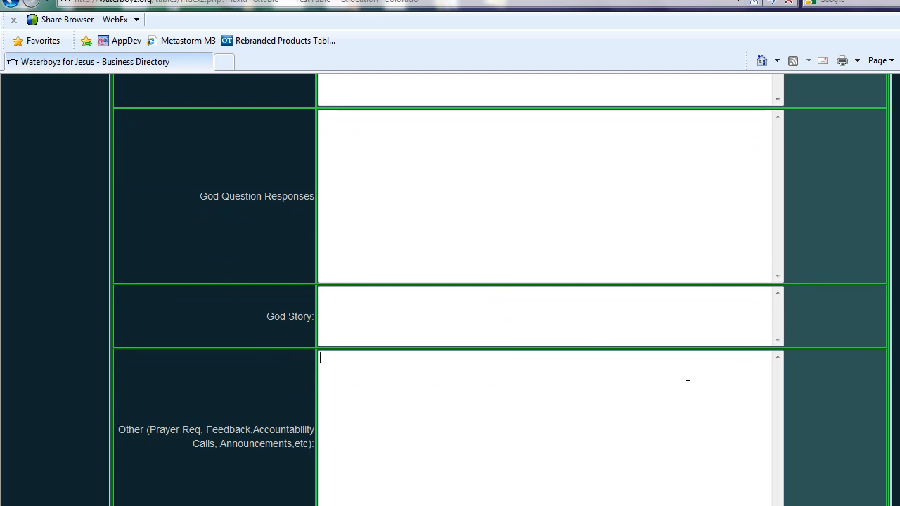
scroll(499, 298, down, 1)
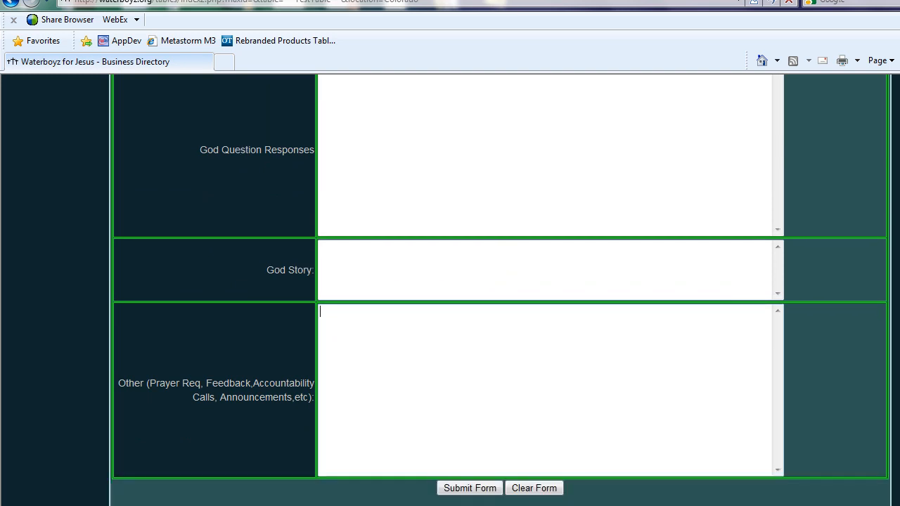
scroll(740, 436, down, 1)
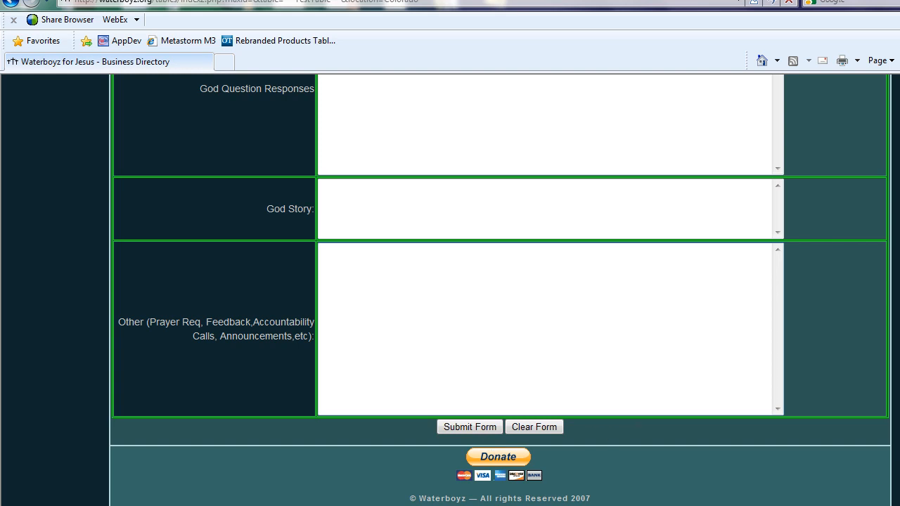
scroll(500, 290, up, 5)
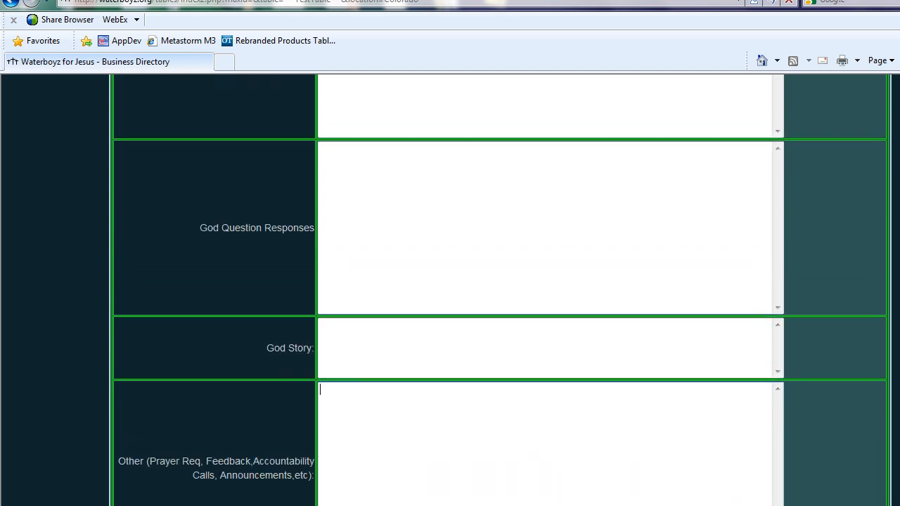
scroll(500, 290, up, 3)
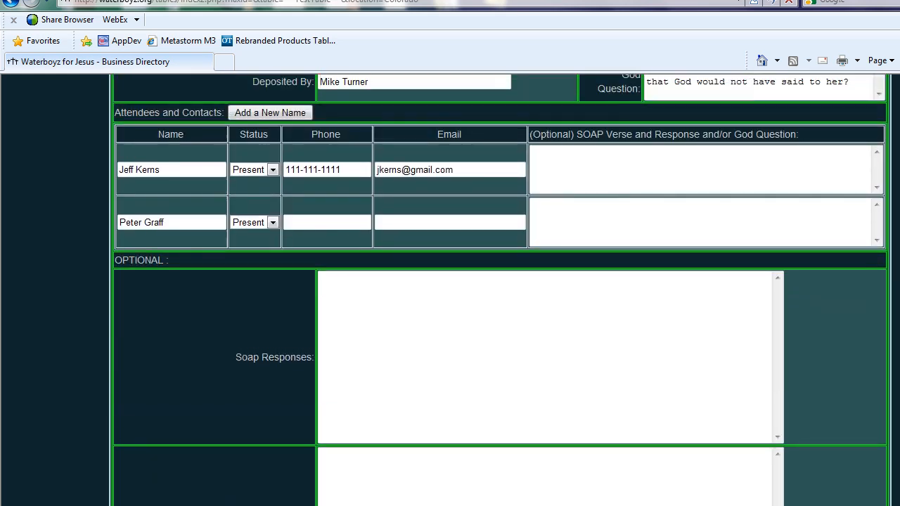
scroll(500, 290, up, 3)
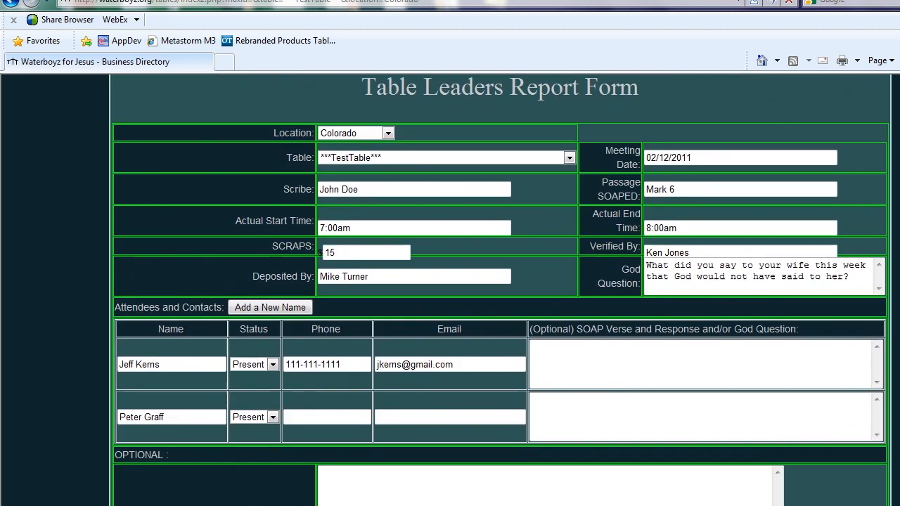